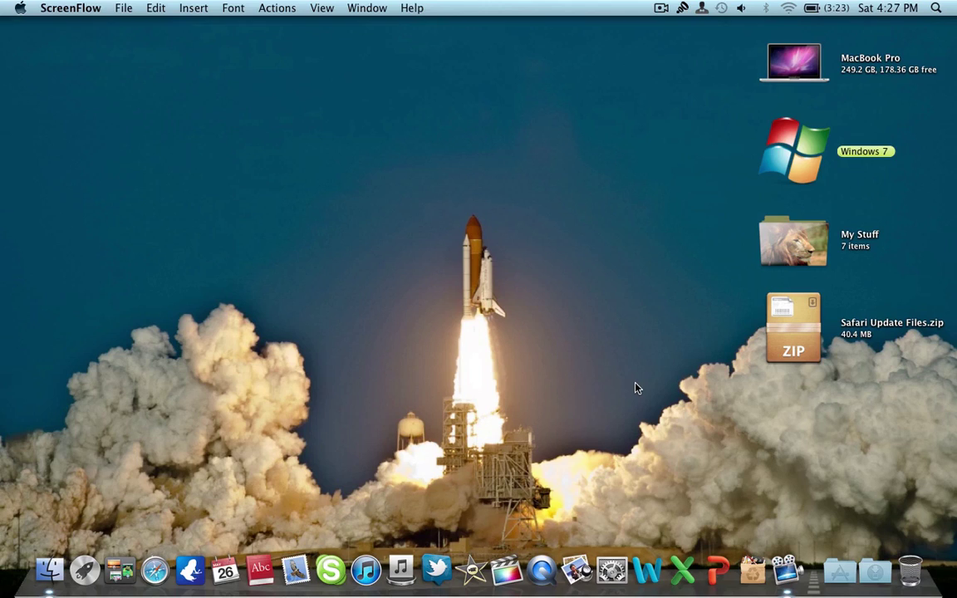
Extract Safari Update Files.zip on the desktop and open the resulting Safari Update Files folder.
{"action": "left_click", "coordinate": [636, 388]}
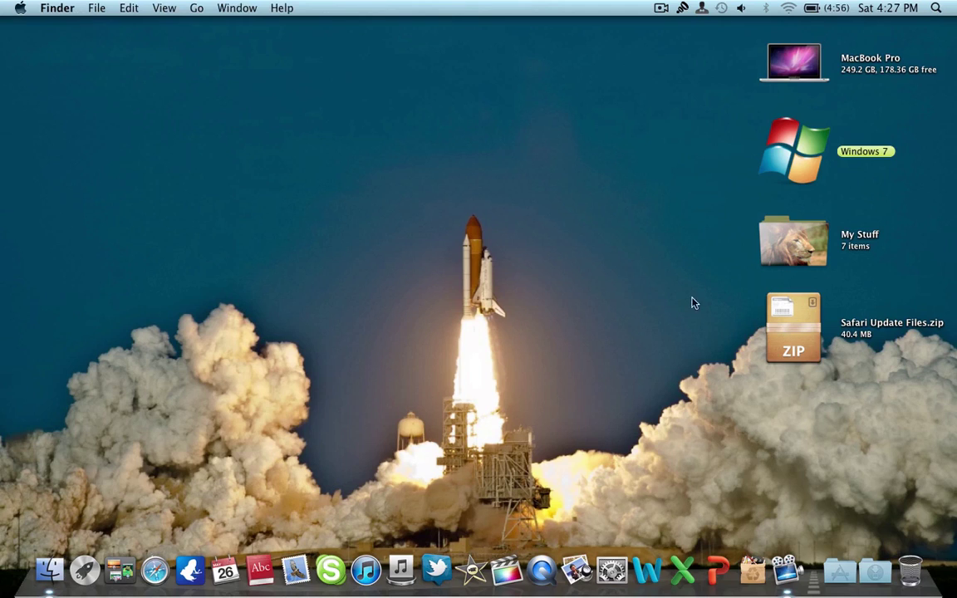
{"action": "left_click", "coordinate": [798, 324]}
{"action": "left_click_drag", "start_coordinate": [798, 324], "coordinate": [396, 235]}
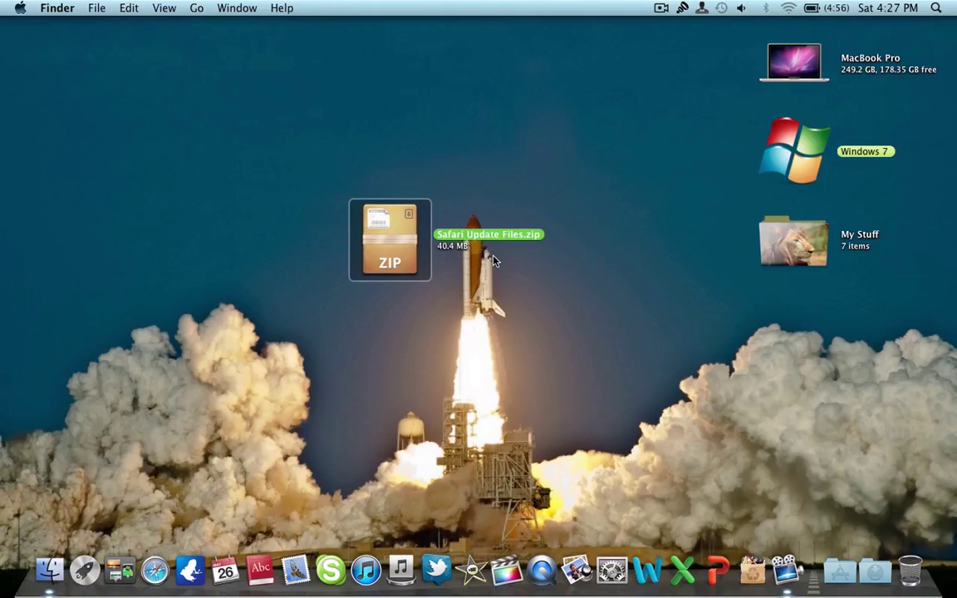
{"action": "double_click", "coordinate": [372, 242]}
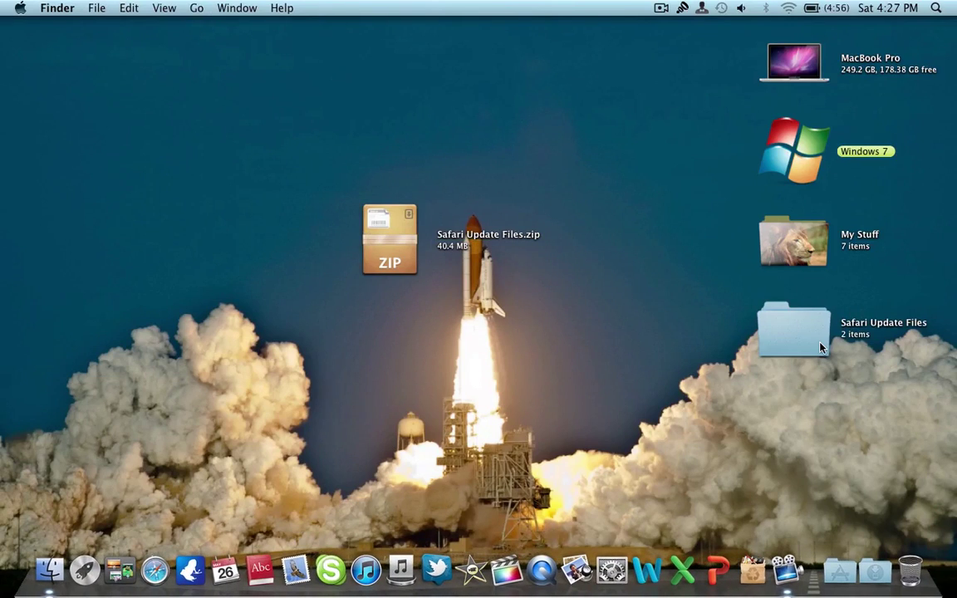
{"action": "double_click", "coordinate": [783, 347]}
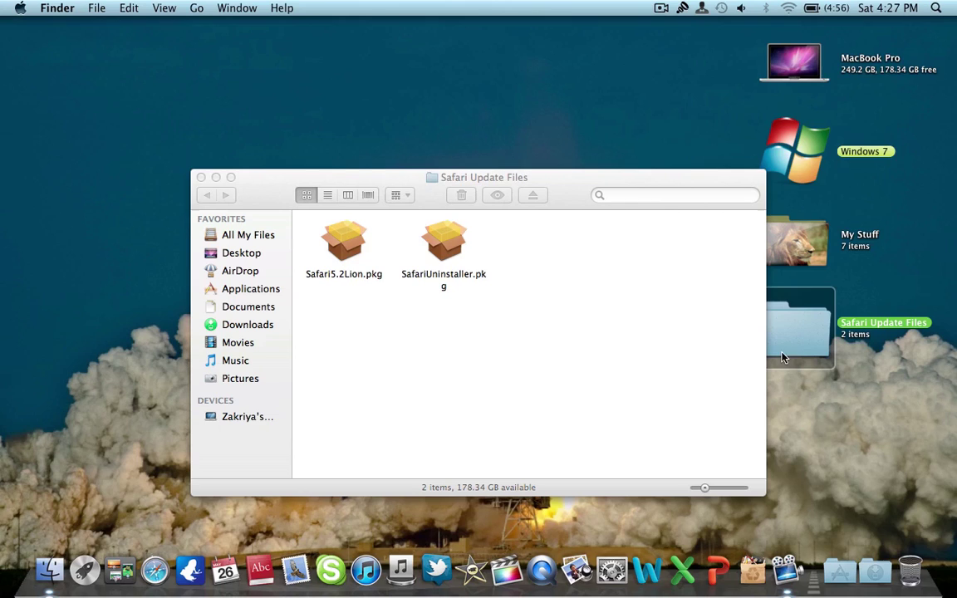
{"action": "left_click", "coordinate": [662, 8]}
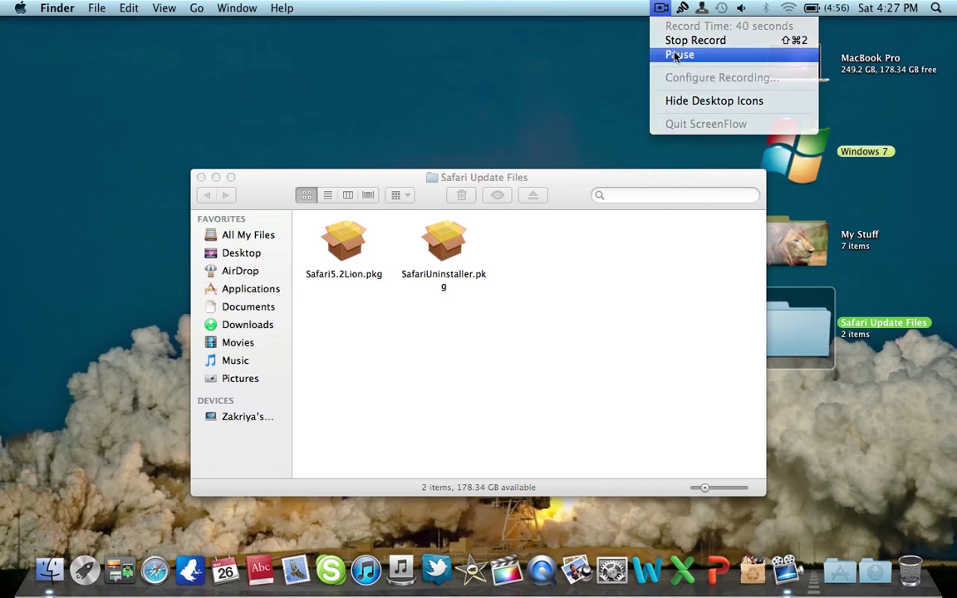
{"action": "left_click", "coordinate": [675, 55]}
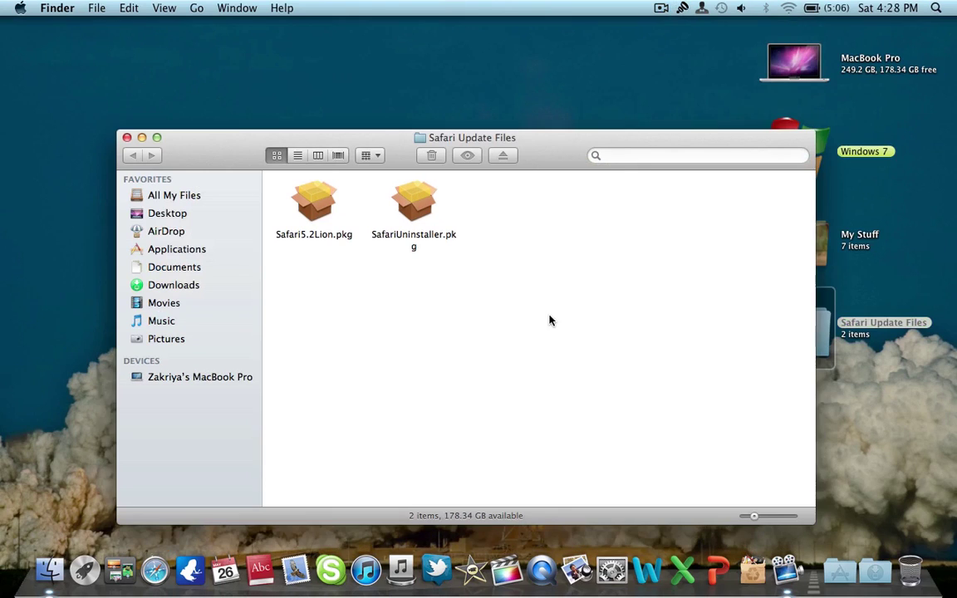
{"action": "left_click_drag", "start_coordinate": [344, 142], "coordinate": [343, 141]}
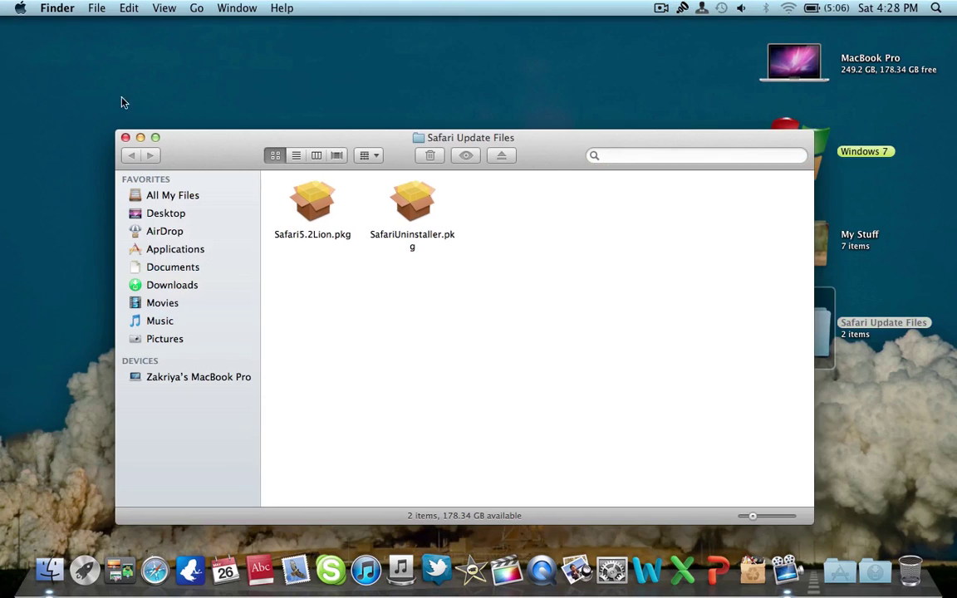
{"action": "left_click", "coordinate": [125, 138]}
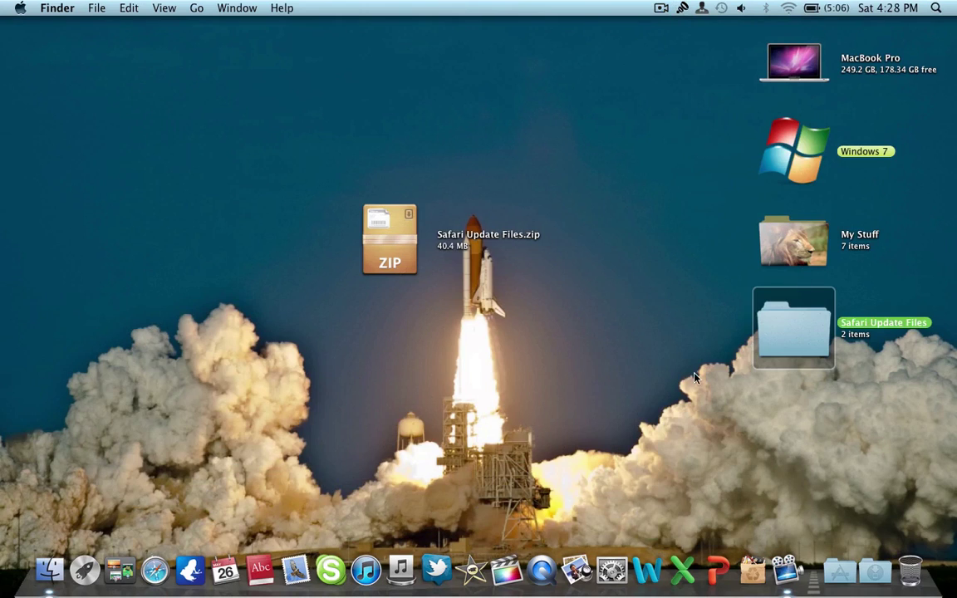
{"action": "left_click", "coordinate": [838, 365]}
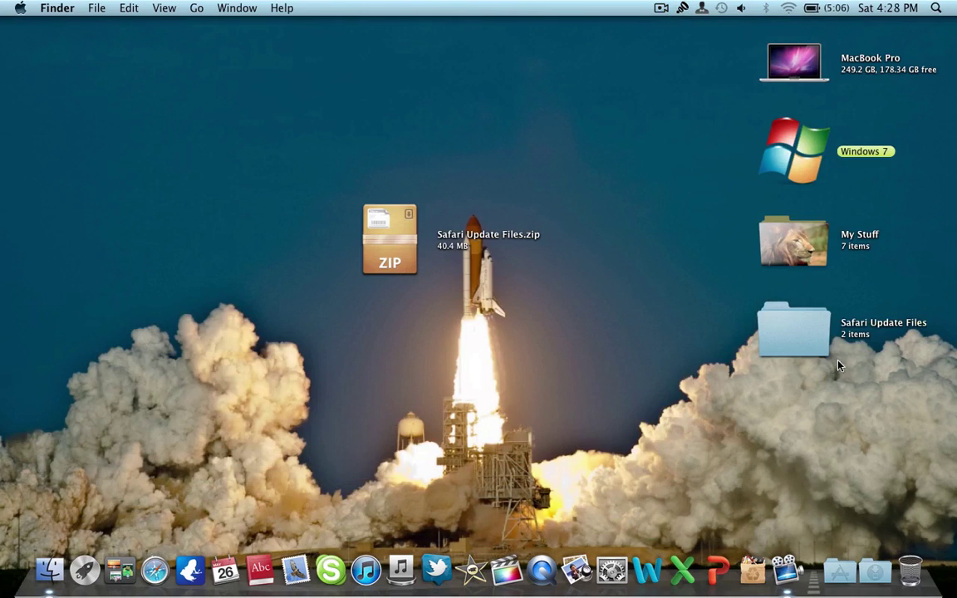
{"action": "double_click", "coordinate": [798, 333]}
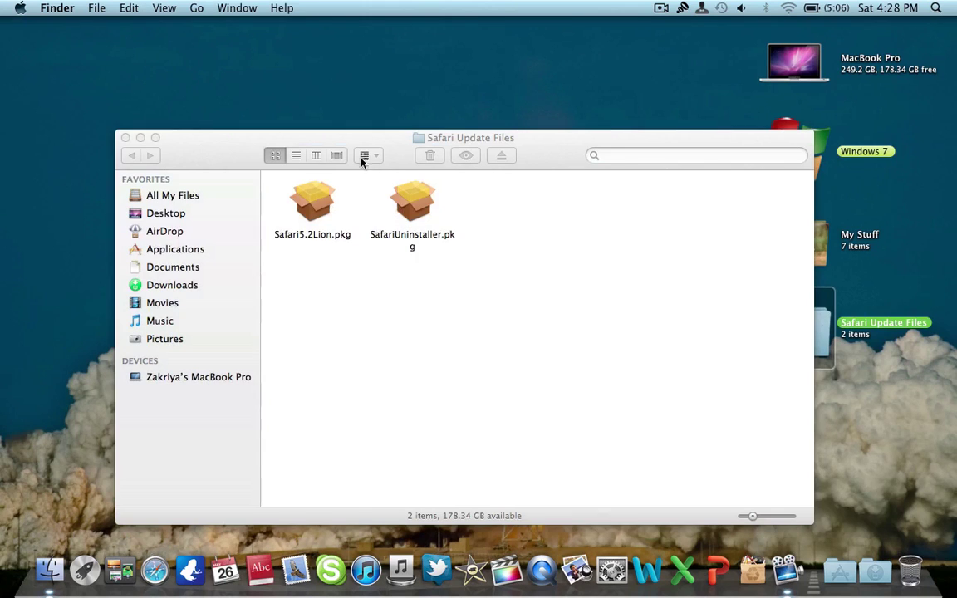
Open Safari and check which version is installed in its About window.
{"action": "left_click_drag", "start_coordinate": [395, 154], "coordinate": [314, 58]}
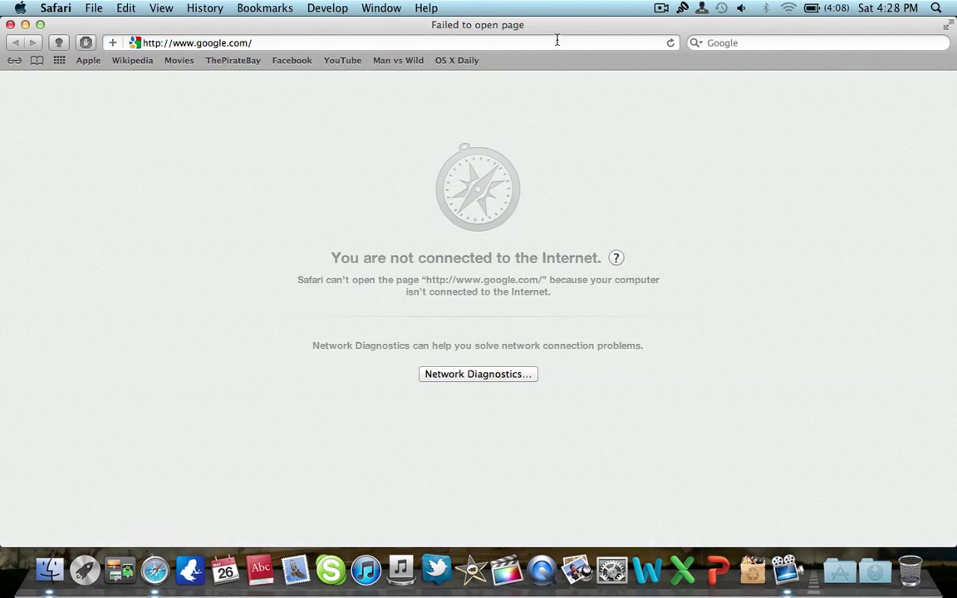
{"action": "left_click", "coordinate": [499, 40]}
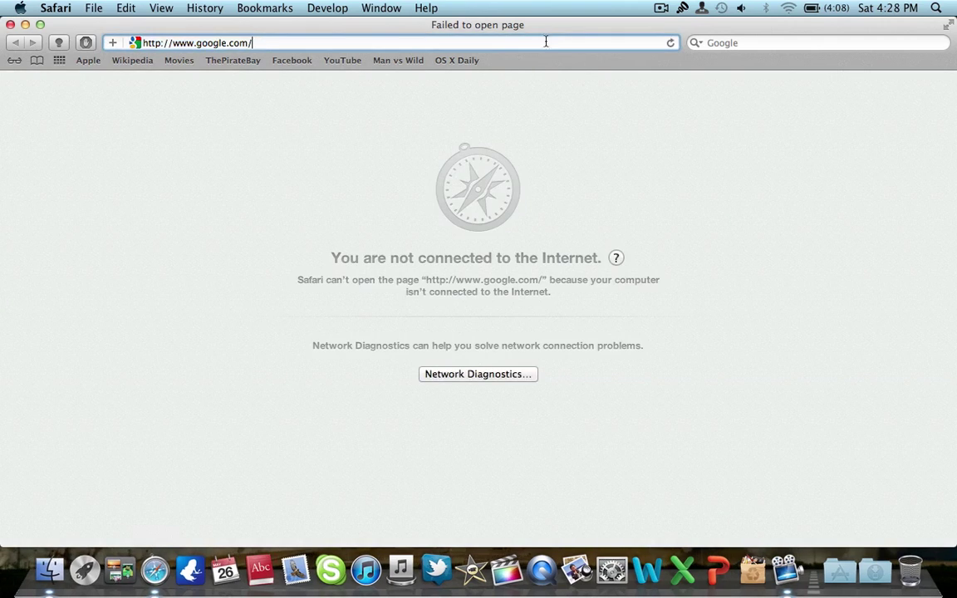
{"action": "left_click", "coordinate": [239, 43]}
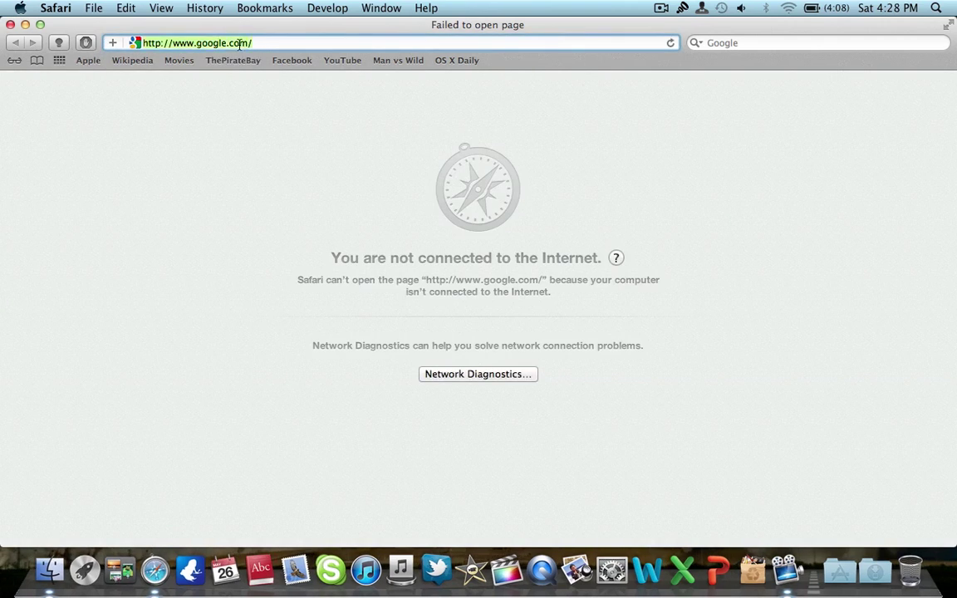
{"action": "left_click", "coordinate": [53, 6]}
{"action": "left_click", "coordinate": [69, 26]}
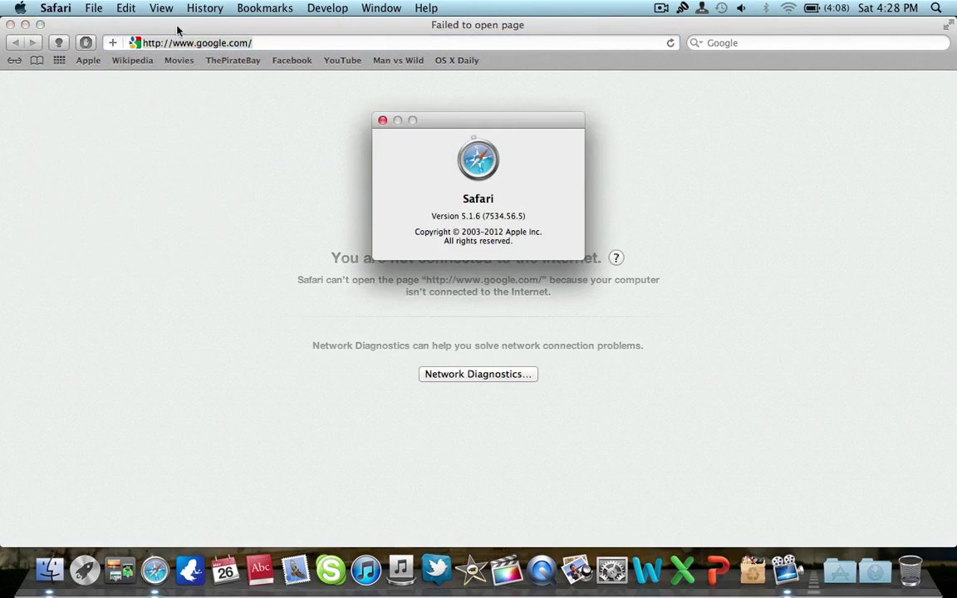
{"action": "left_click", "coordinate": [382, 120]}
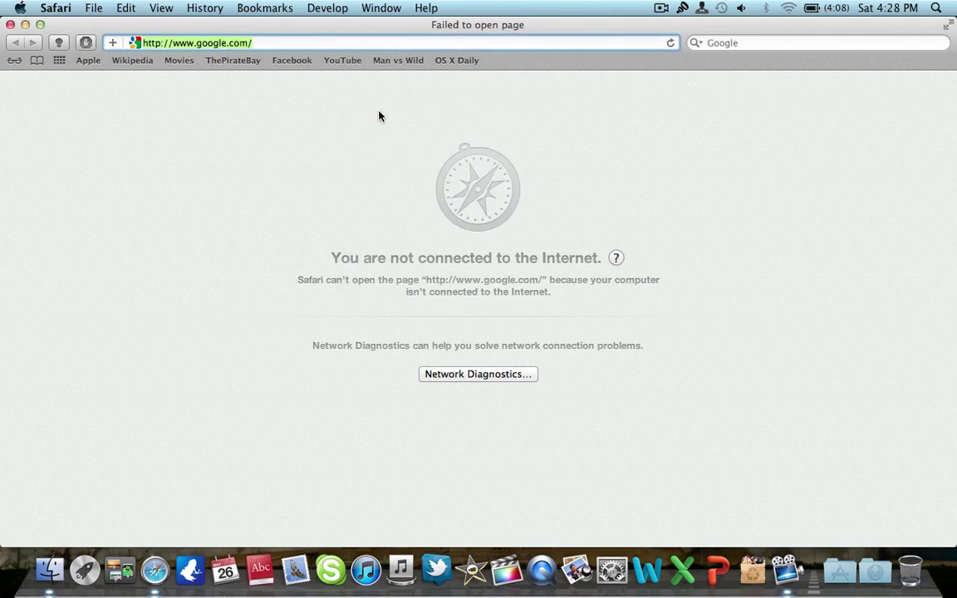
Close the Safari browser window and quit Safari completely before installing the update.
{"action": "left_click", "coordinate": [10, 25]}
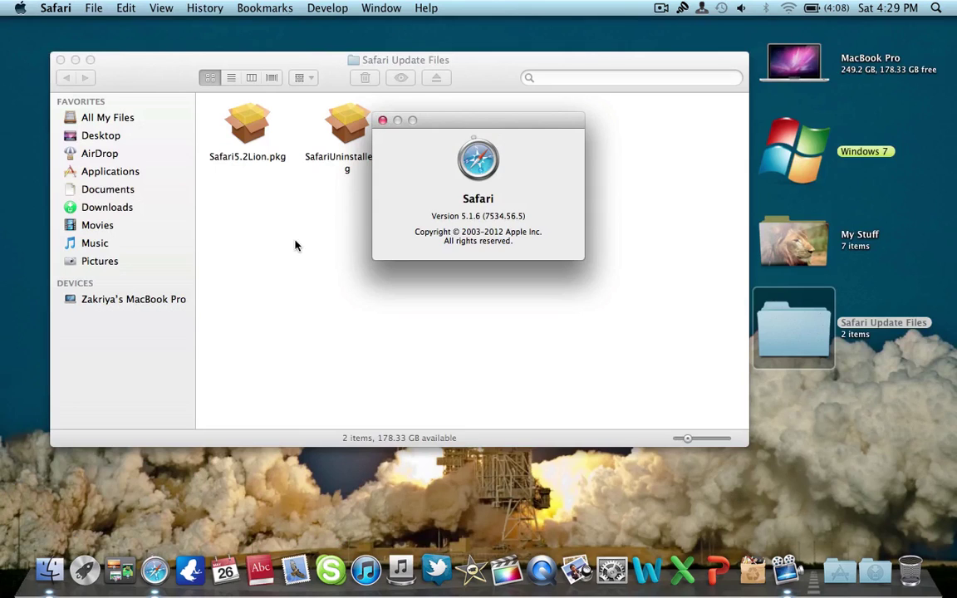
{"action": "left_click", "coordinate": [626, 304]}
{"action": "right_click", "coordinate": [154, 569]}
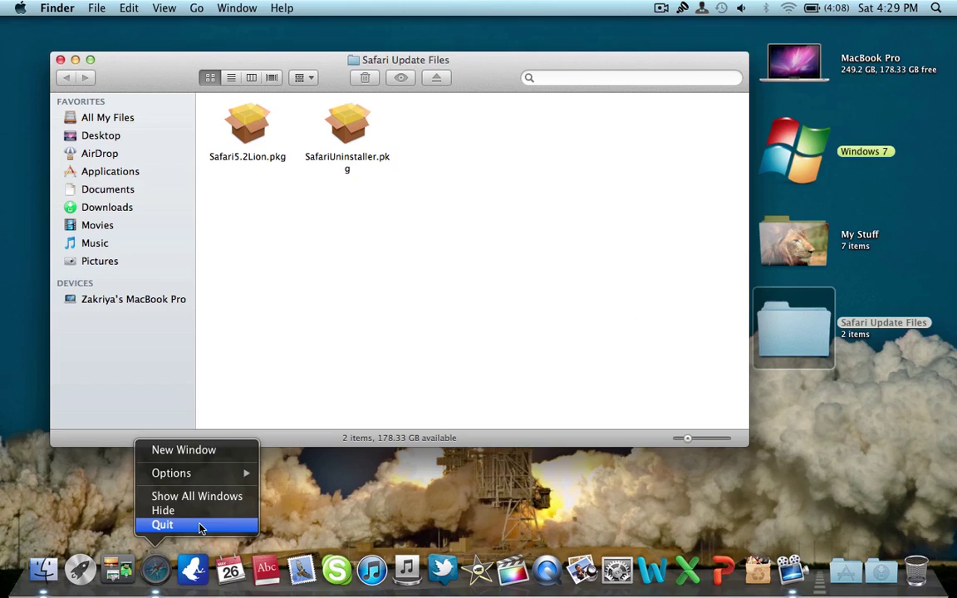
{"action": "left_click", "coordinate": [197, 525]}
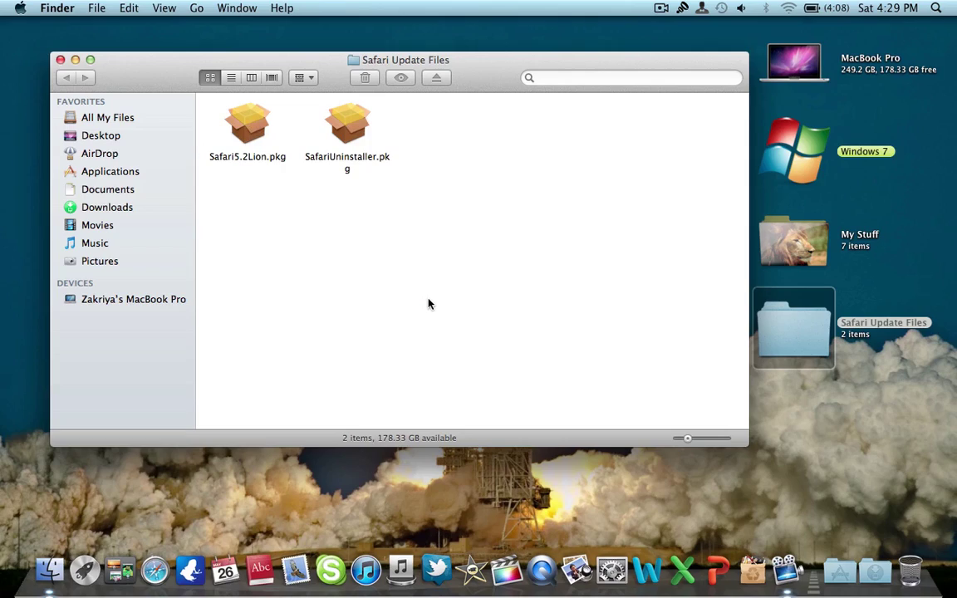
Look through the programs in the Applications folder and close the list.
{"action": "left_click", "coordinate": [839, 570]}
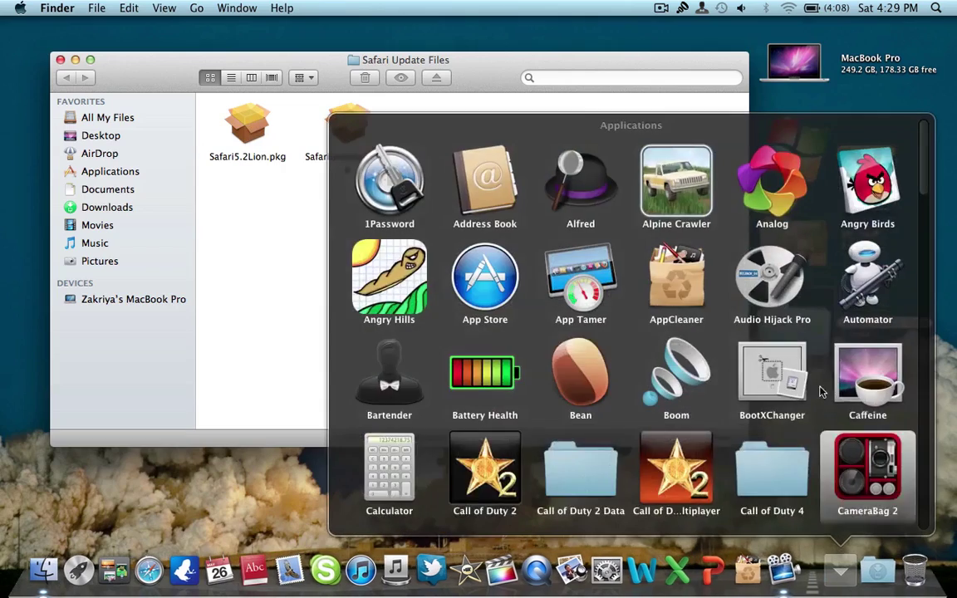
{"action": "scroll", "coordinate": [815, 357], "scroll_direction": "down", "scroll_amount": 5}
{"action": "scroll", "coordinate": [815, 358], "scroll_direction": "down", "scroll_amount": 15}
{"action": "scroll", "coordinate": [600, 283], "scroll_direction": "up", "scroll_amount": 20}
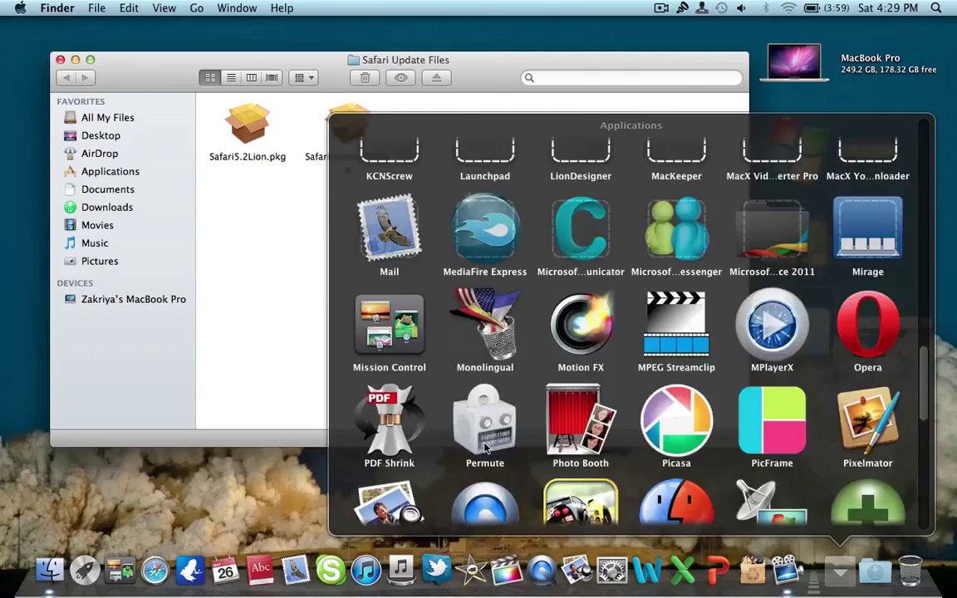
{"action": "scroll", "coordinate": [599, 282], "scroll_direction": "up", "scroll_amount": 5}
{"action": "scroll", "coordinate": [748, 373], "scroll_direction": "down", "scroll_amount": 15}
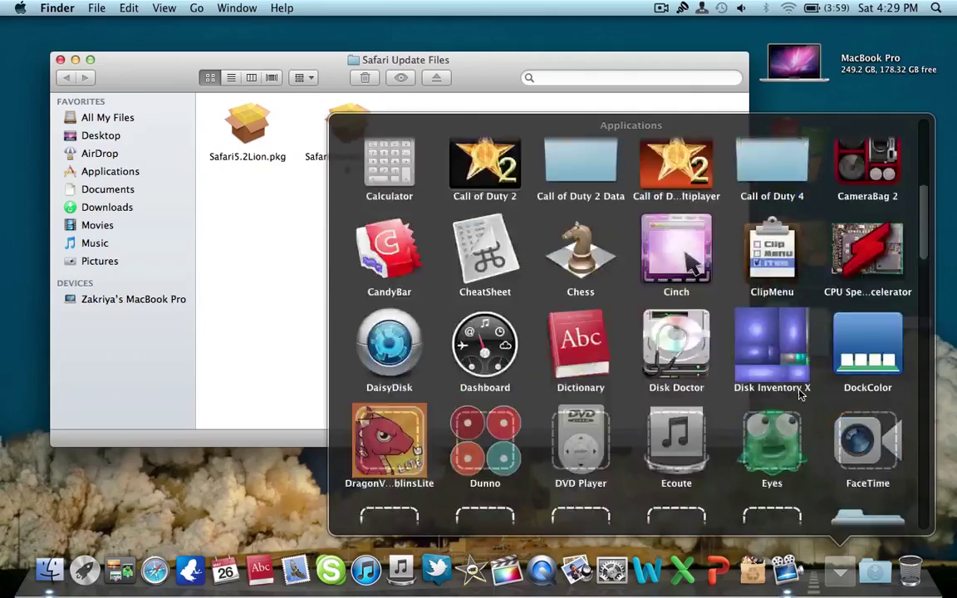
{"action": "scroll", "coordinate": [799, 373], "scroll_direction": "down", "scroll_amount": 3}
{"action": "scroll", "coordinate": [799, 366], "scroll_direction": "up", "scroll_amount": 20}
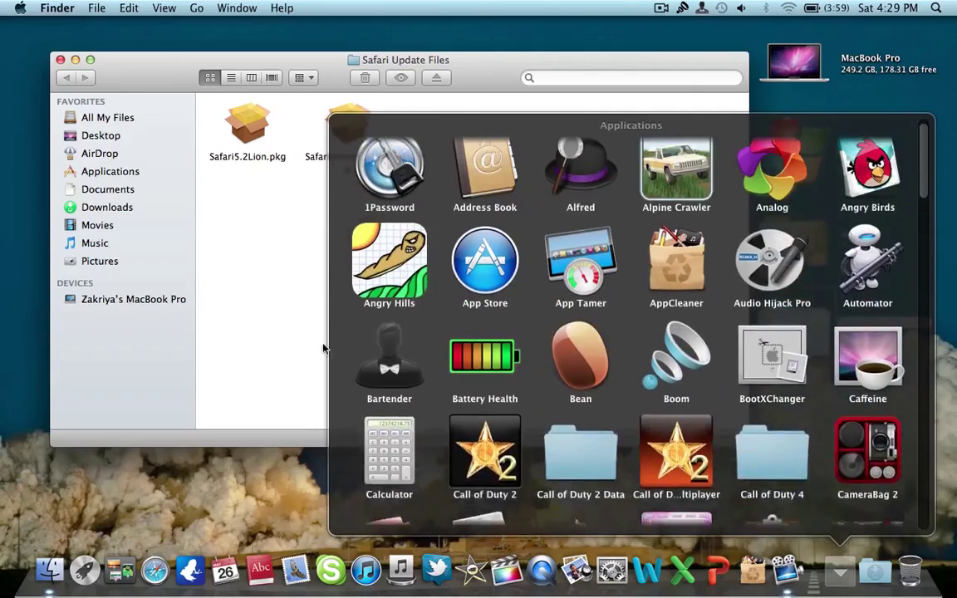
{"action": "left_click", "coordinate": [269, 334]}
{"action": "left_click_drag", "start_coordinate": [318, 70], "coordinate": [403, 79]}
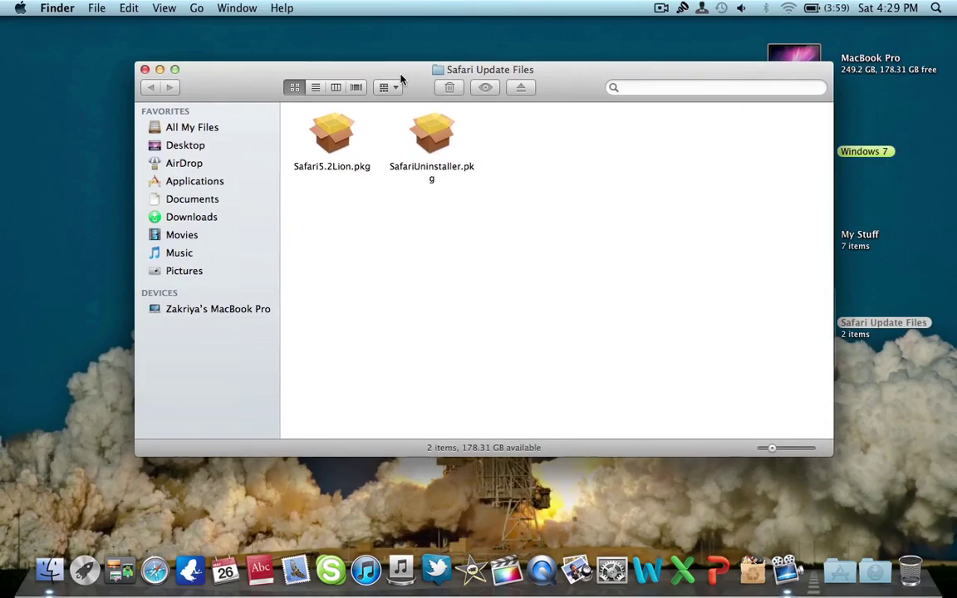
{"action": "key", "text": "ctrl+Down"}
{"action": "key", "text": "Escape"}
{"action": "key", "text": "ctrl+Down"}
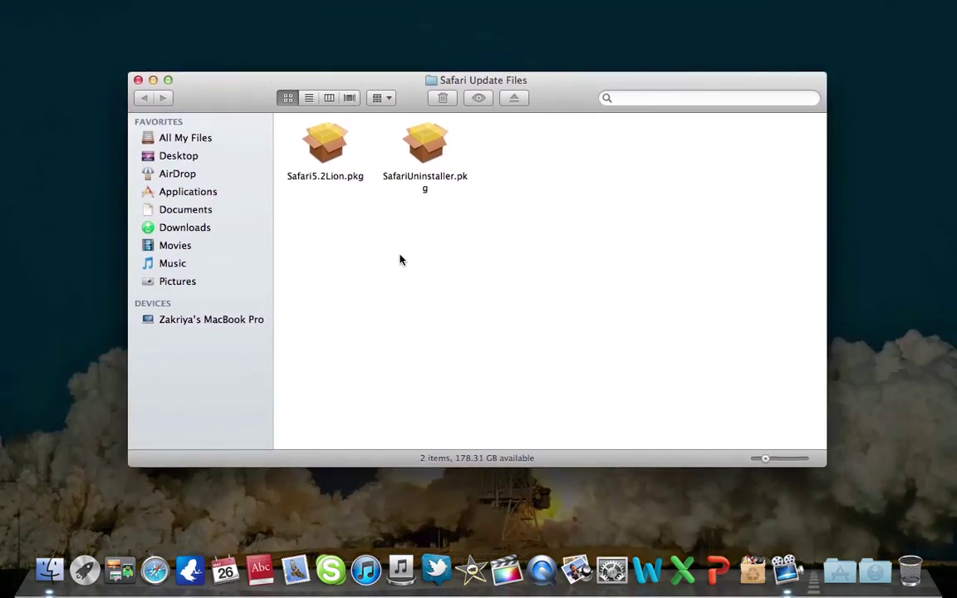
{"action": "key", "text": "Escape"}
{"action": "left_click_drag", "start_coordinate": [408, 87], "coordinate": [389, 58]}
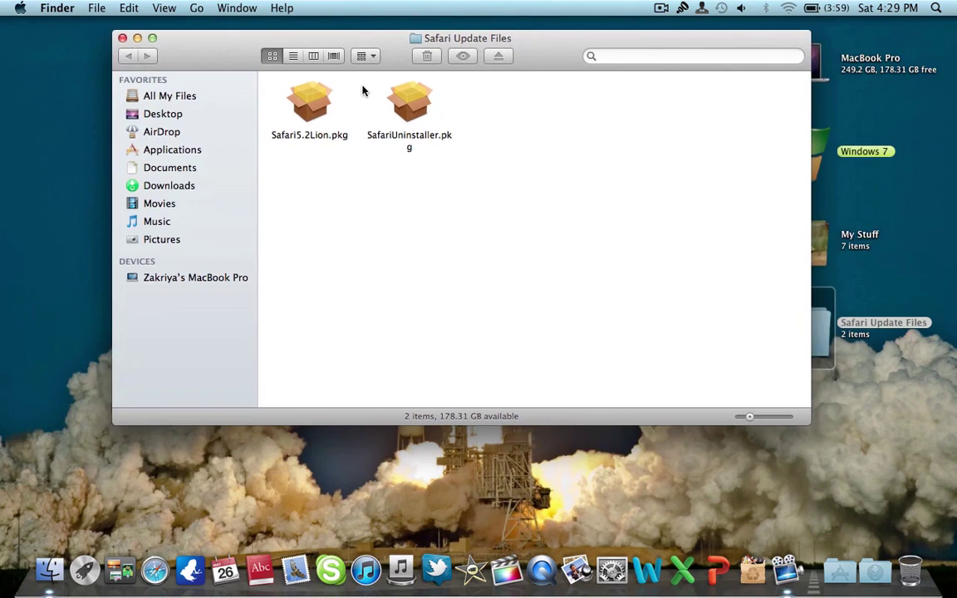
Launch the Safari5.2Lion.pkg installer from the Safari Update Files folder and agree to its software license.
{"action": "double_click", "coordinate": [305, 110]}
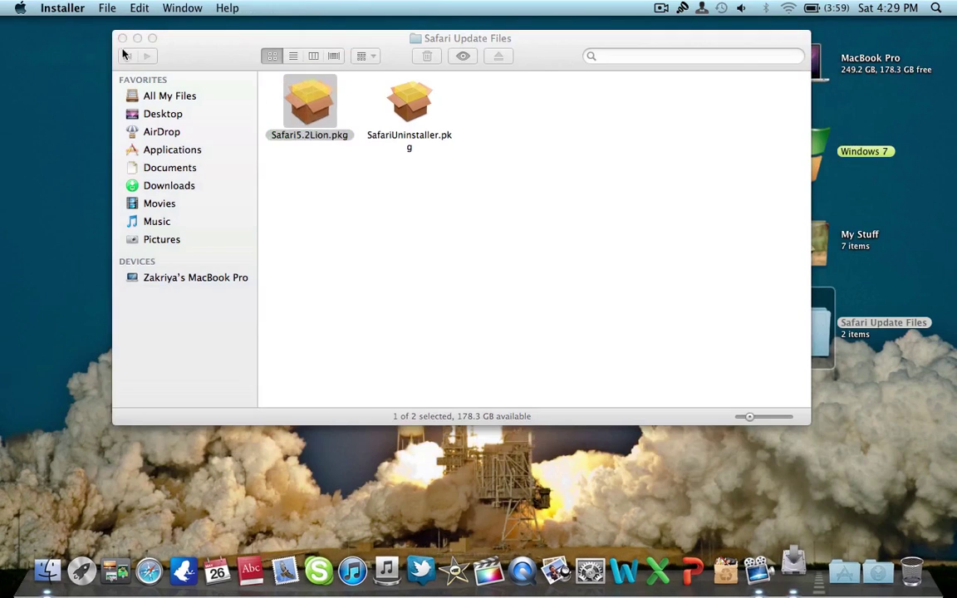
{"action": "left_click", "coordinate": [122, 39]}
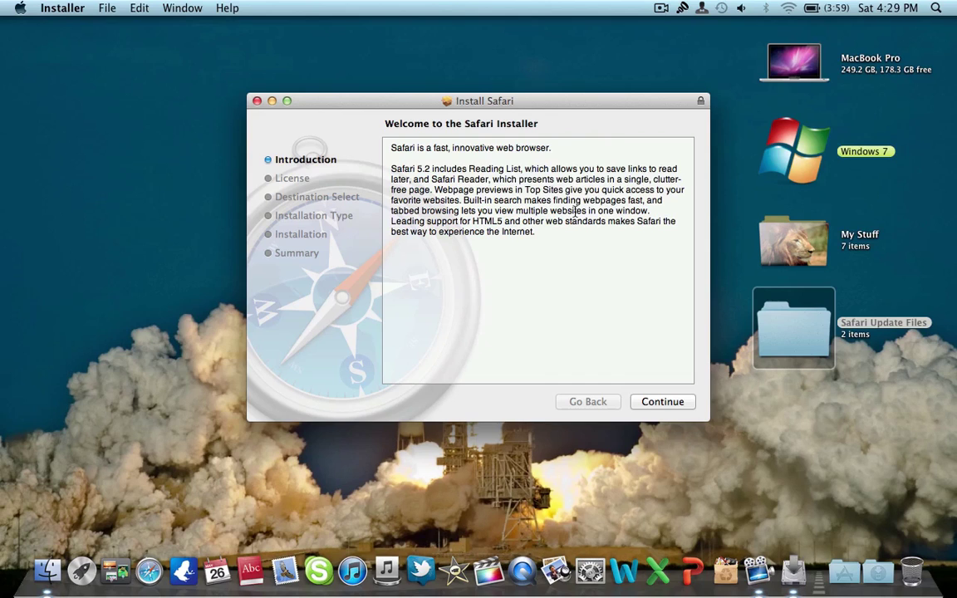
{"action": "left_click", "coordinate": [672, 402]}
{"action": "left_click", "coordinate": [673, 403]}
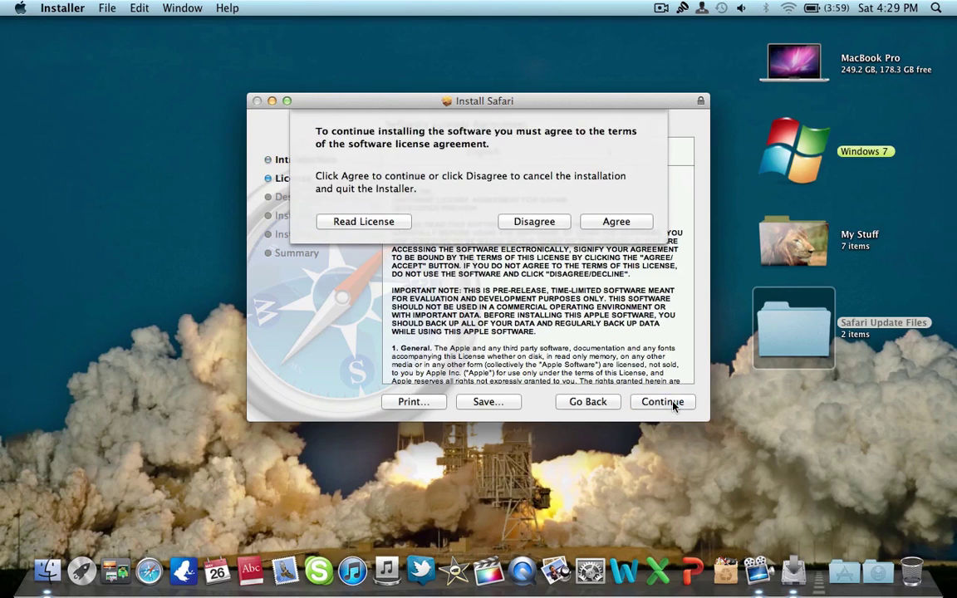
{"action": "left_click", "coordinate": [624, 222]}
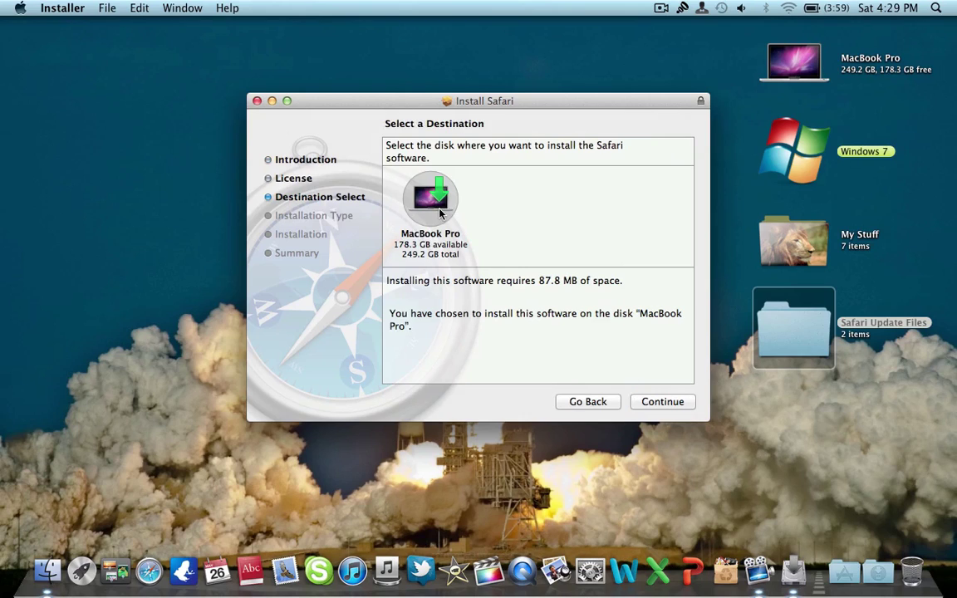
Start the standard Safari installation on the MacBook Pro disk, authorizing it with the account password.
{"action": "left_click", "coordinate": [662, 402]}
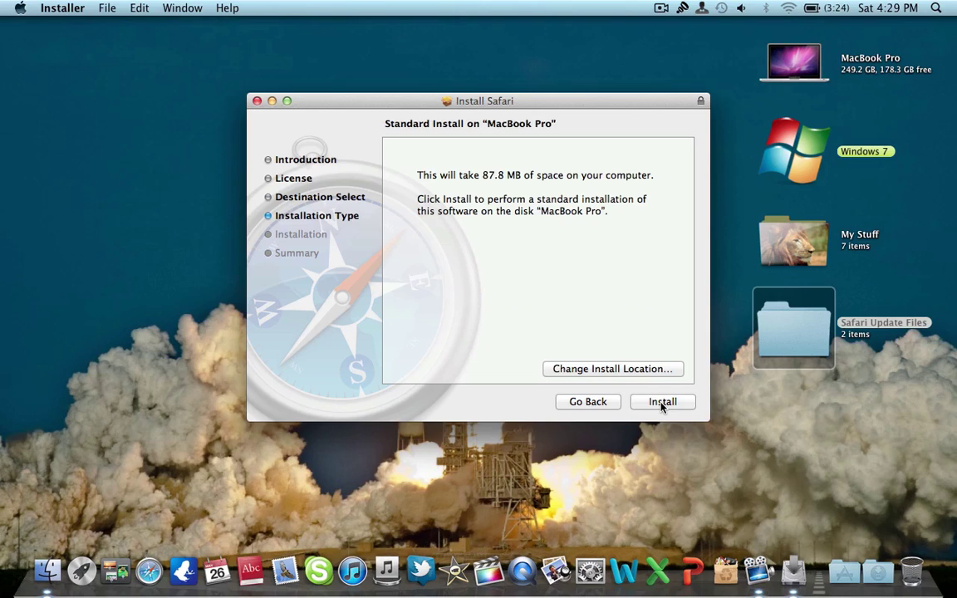
{"action": "left_click", "coordinate": [662, 402]}
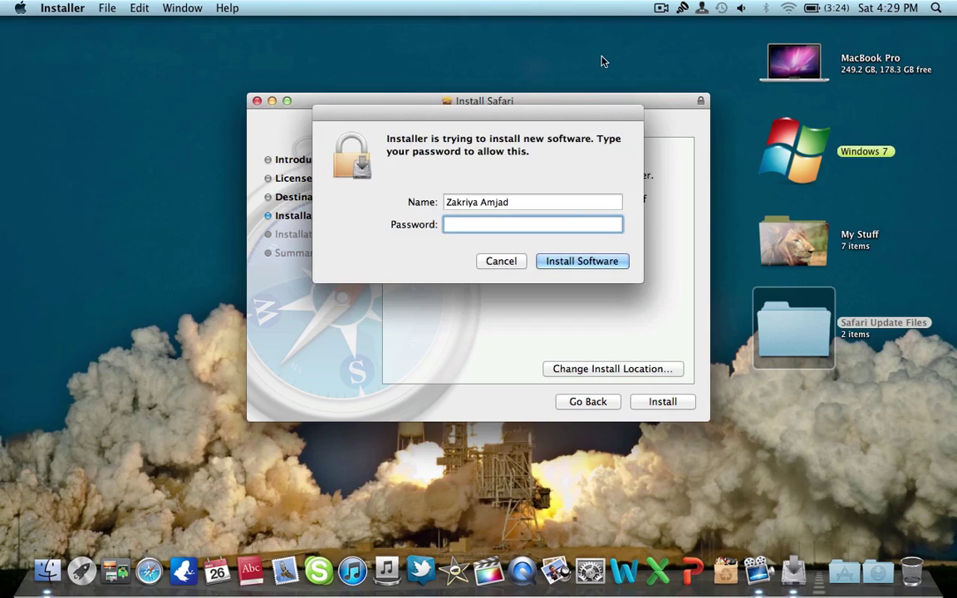
{"action": "type", "text": "•••••••••••••••••"}
{"action": "key", "text": "Return"}
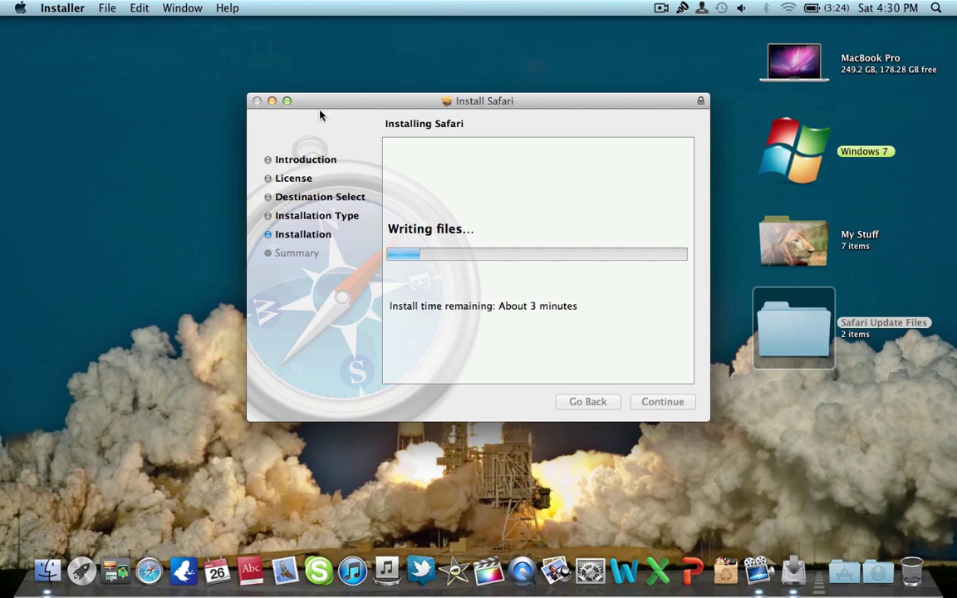
{"action": "left_click", "coordinate": [271, 101]}
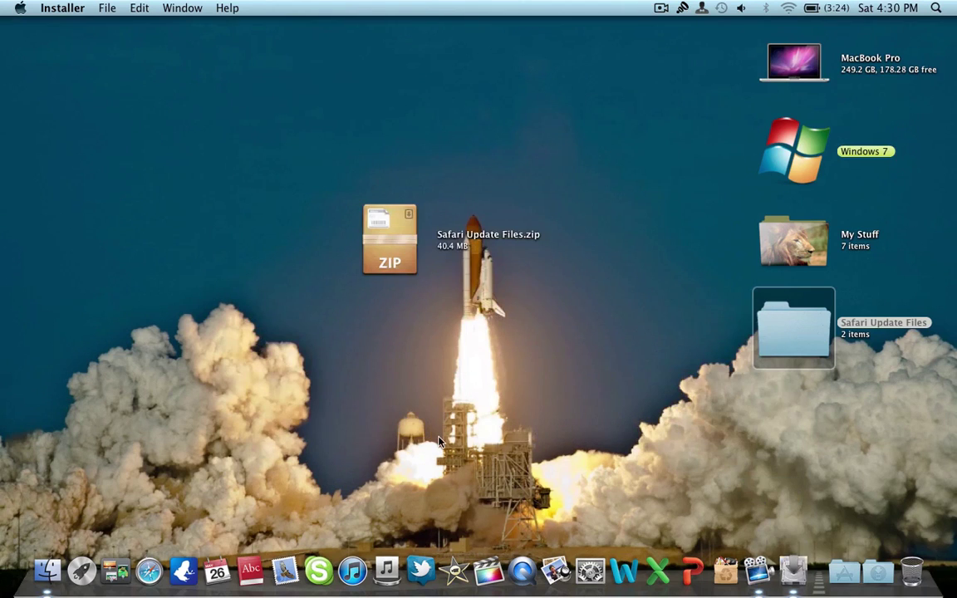
{"action": "left_click", "coordinate": [793, 572]}
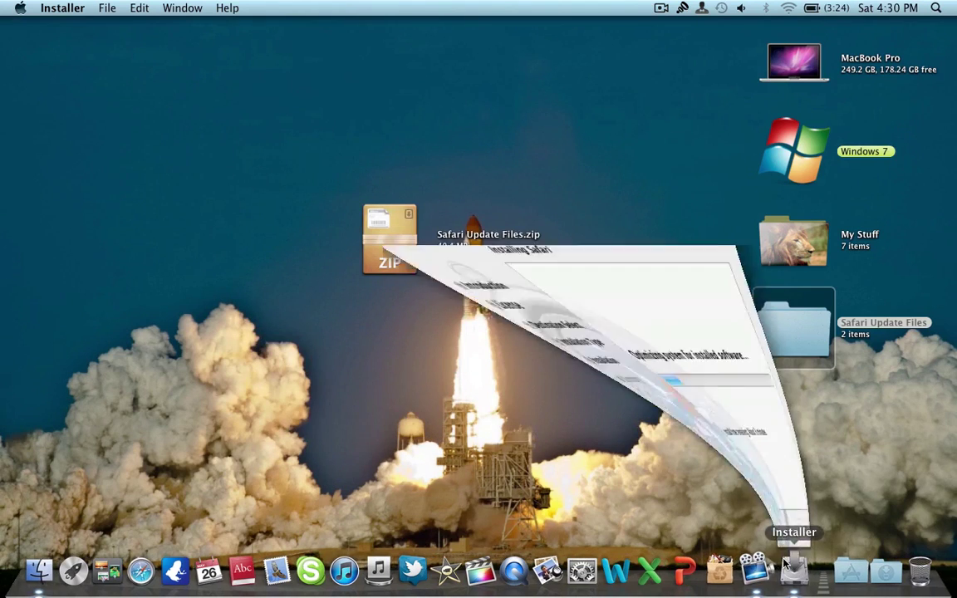
{"action": "left_click_drag", "start_coordinate": [591, 101], "coordinate": [615, 58]}
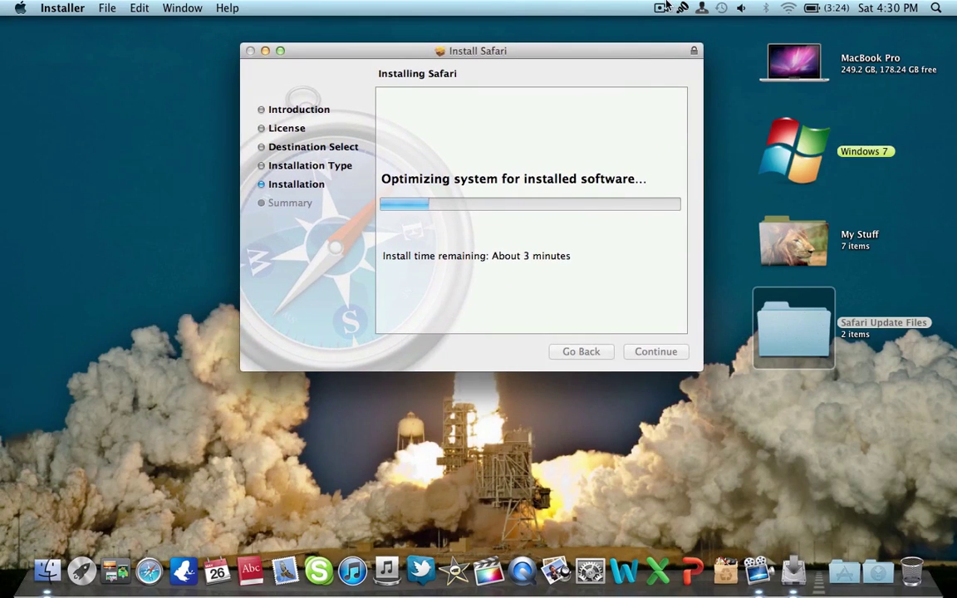
{"action": "left_click", "coordinate": [661, 7]}
{"action": "left_click", "coordinate": [589, 103]}
{"action": "left_click", "coordinate": [661, 7]}
{"action": "left_click", "coordinate": [682, 54]}
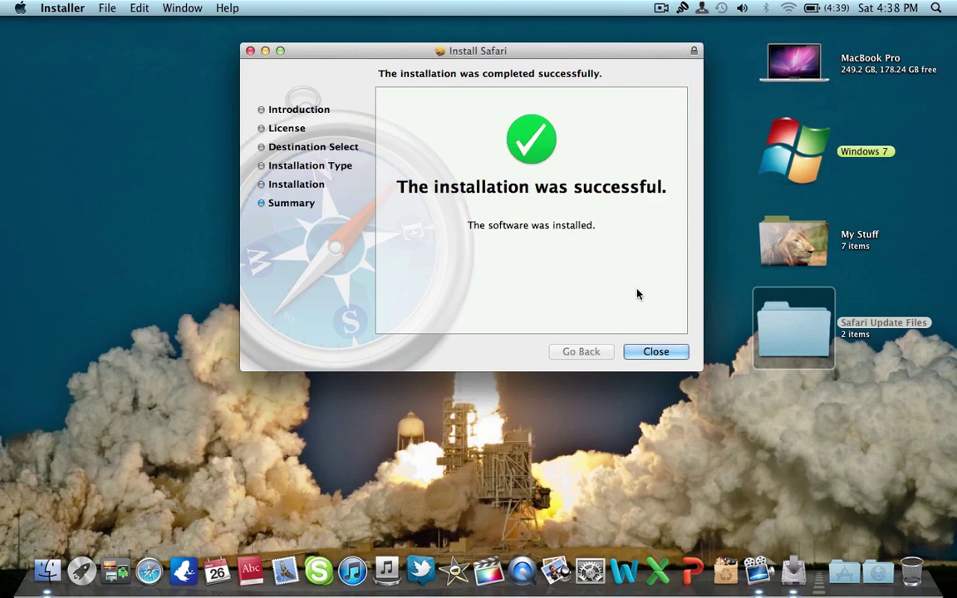
Close the completed Safari installer and launch the updated Safari browser.
{"action": "left_click", "coordinate": [656, 351]}
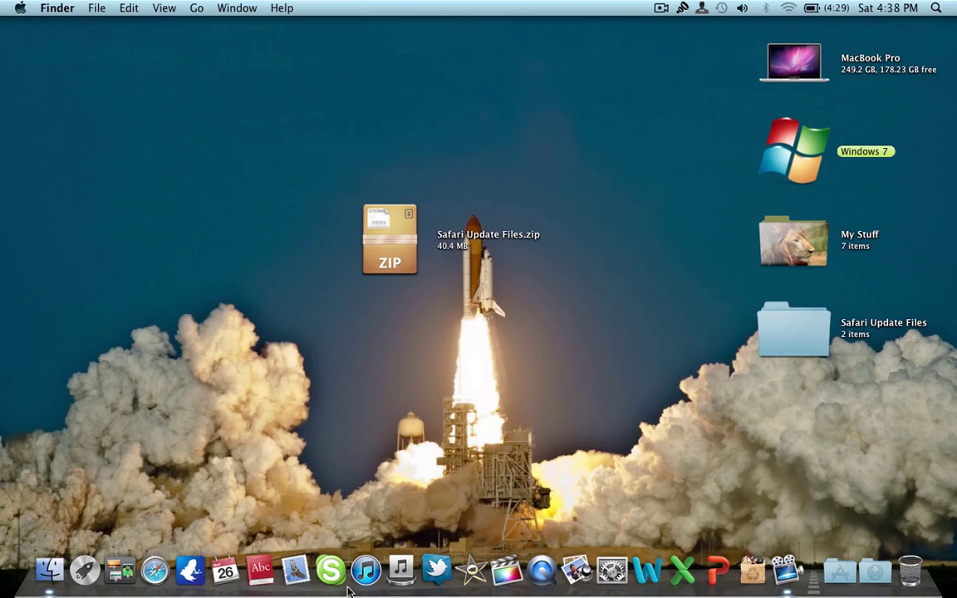
{"action": "left_click", "coordinate": [155, 568]}
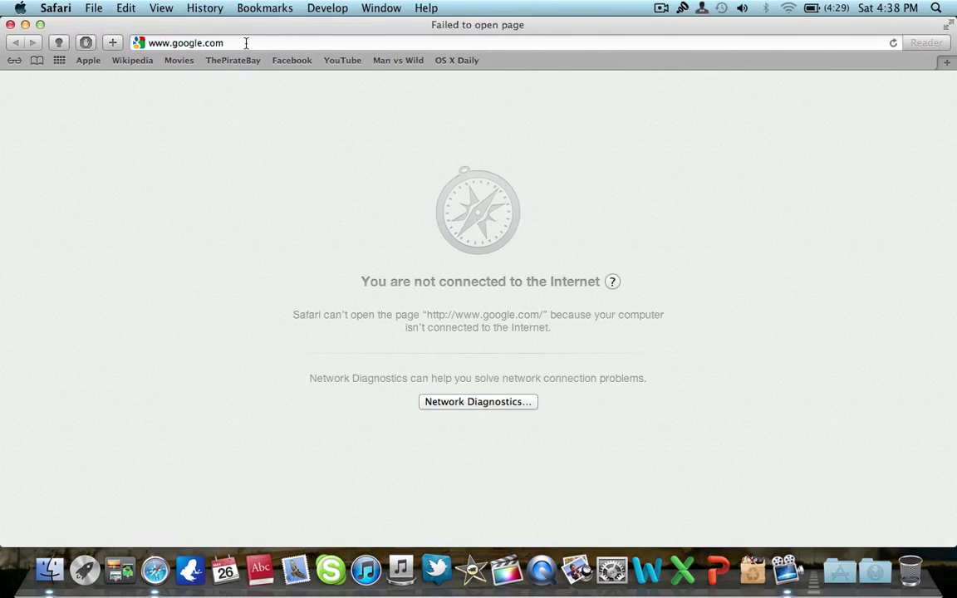
{"action": "left_click", "coordinate": [246, 43]}
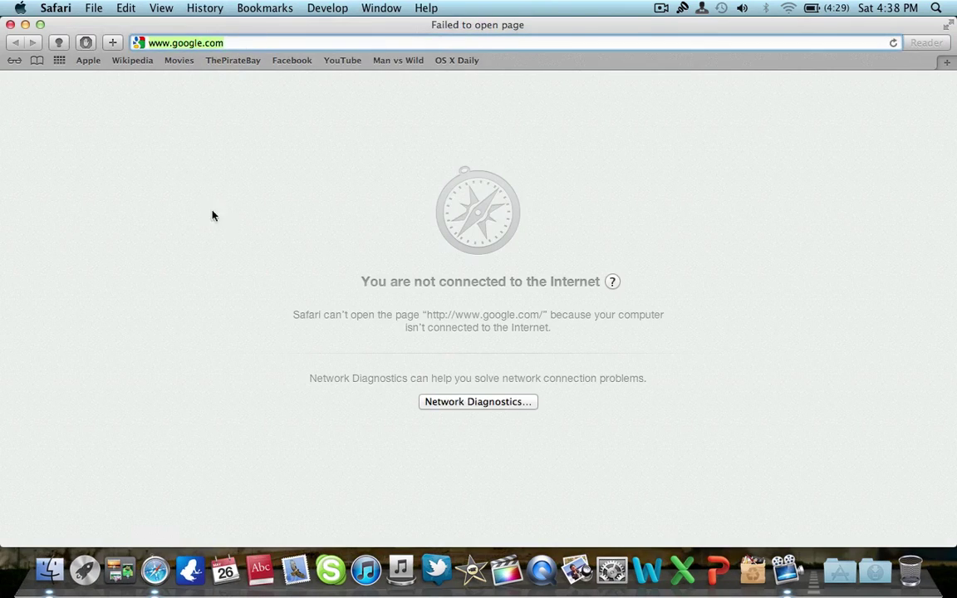
Check the installed version in the About Safari window and close that window.
{"action": "left_click", "coordinate": [56, 7]}
{"action": "left_click", "coordinate": [84, 26]}
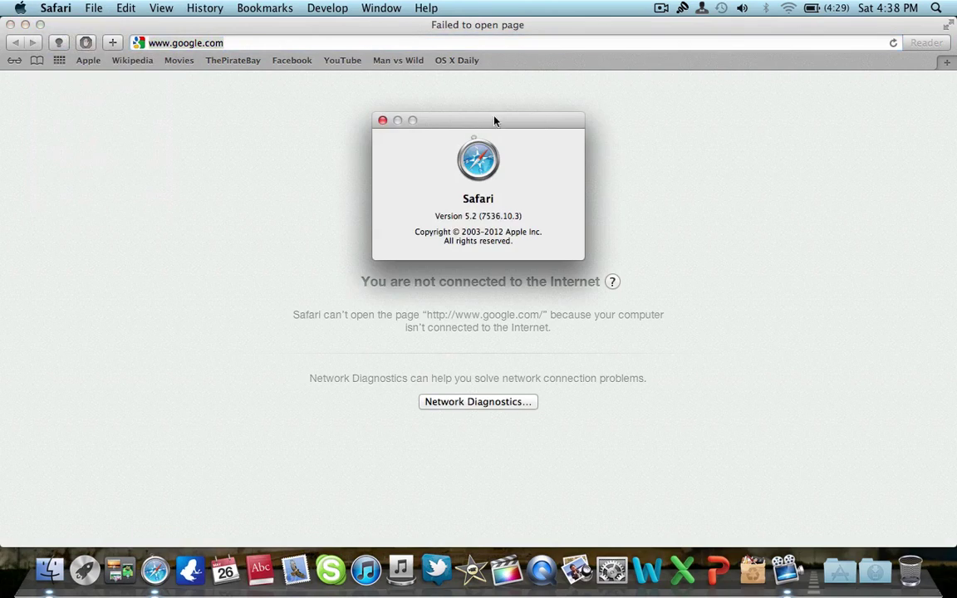
{"action": "left_click", "coordinate": [382, 122]}
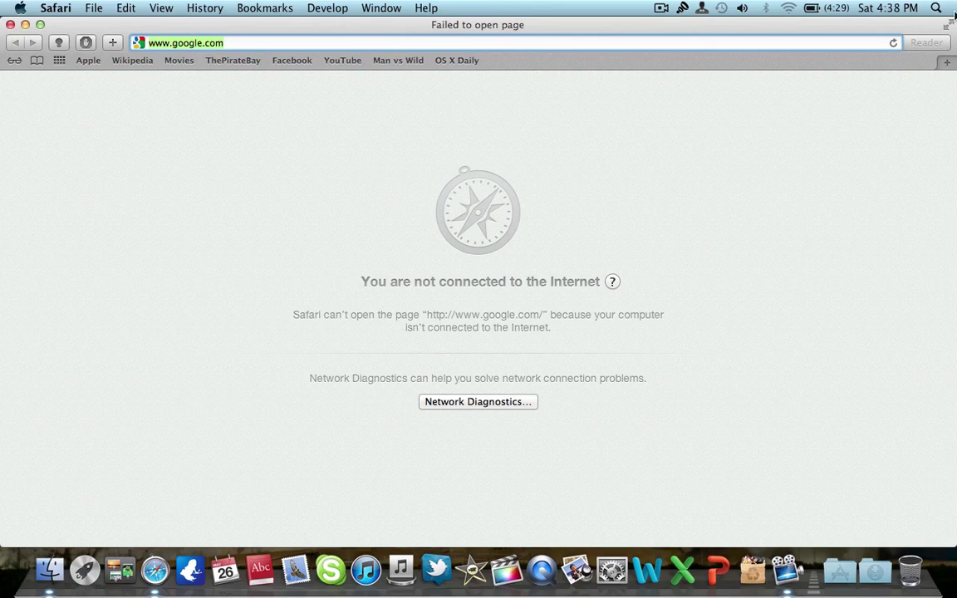
{"action": "left_click", "coordinate": [903, 99]}
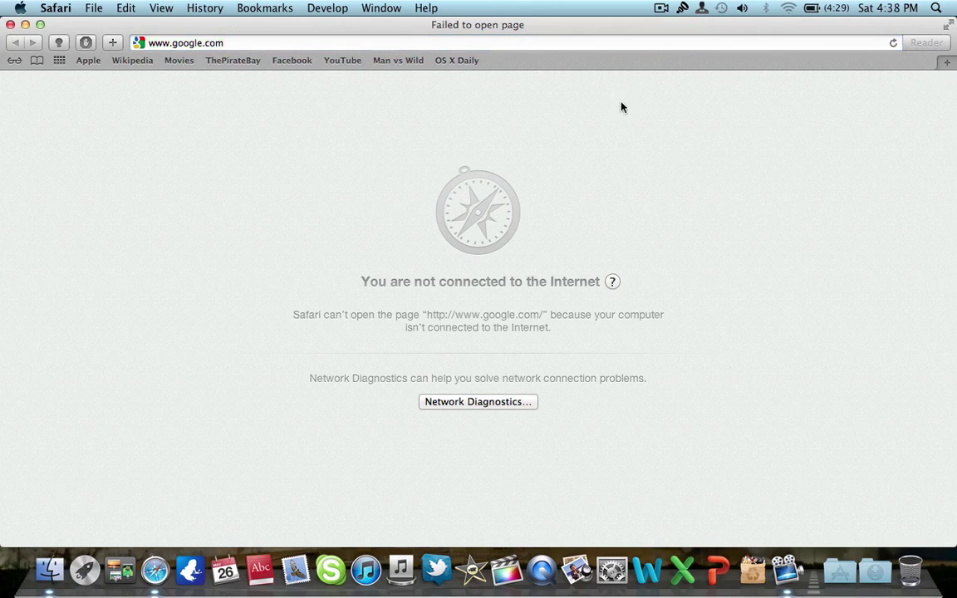
Open seven new tabs in the Safari window to try out the redesigned tab bar.
{"action": "left_click", "coordinate": [946, 67]}
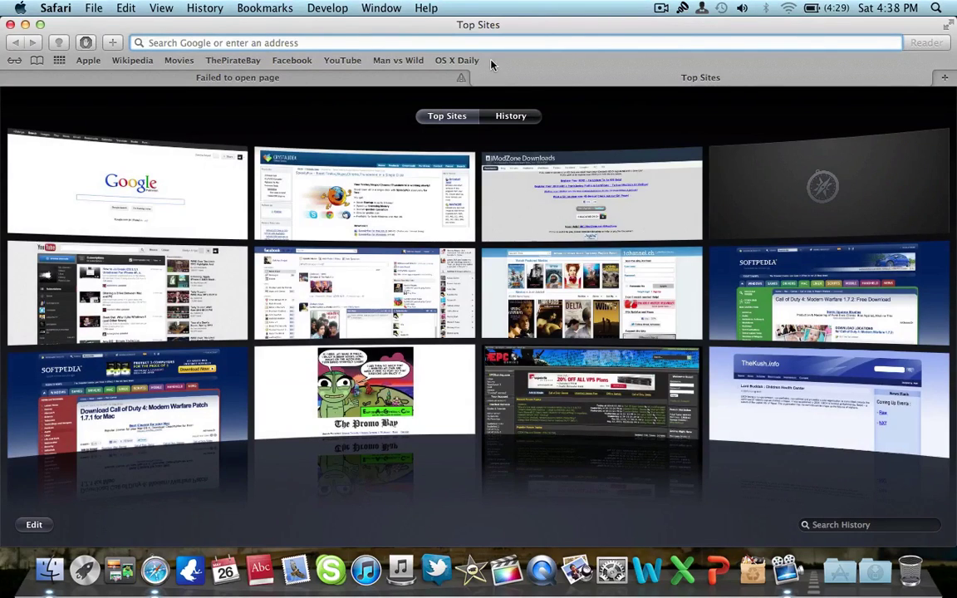
{"action": "left_click", "coordinate": [945, 77]}
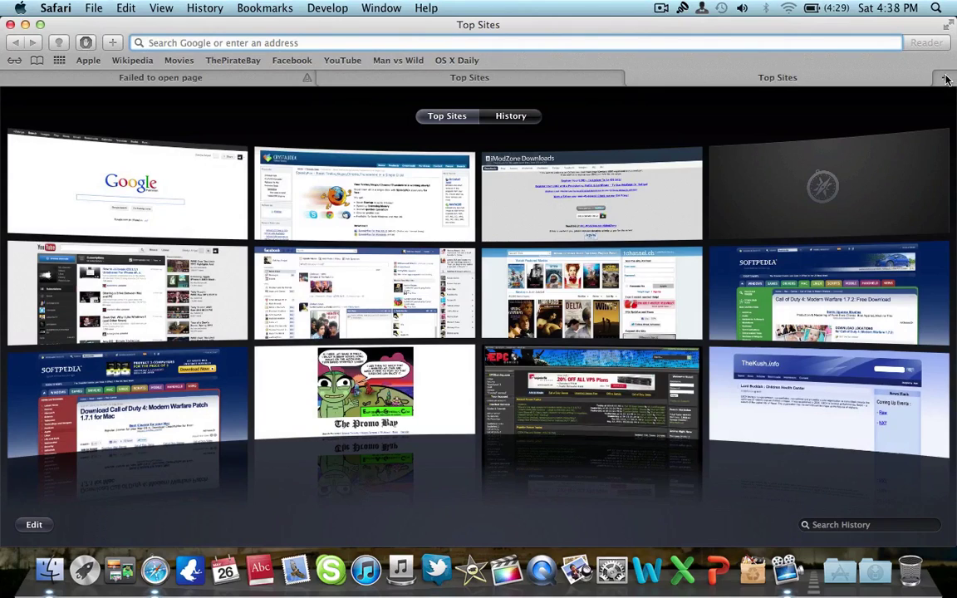
{"action": "left_click", "coordinate": [945, 77]}
{"action": "left_click", "coordinate": [944, 77]}
{"action": "left_click", "coordinate": [944, 77]}
{"action": "left_click", "coordinate": [945, 77]}
{"action": "left_click", "coordinate": [944, 77]}
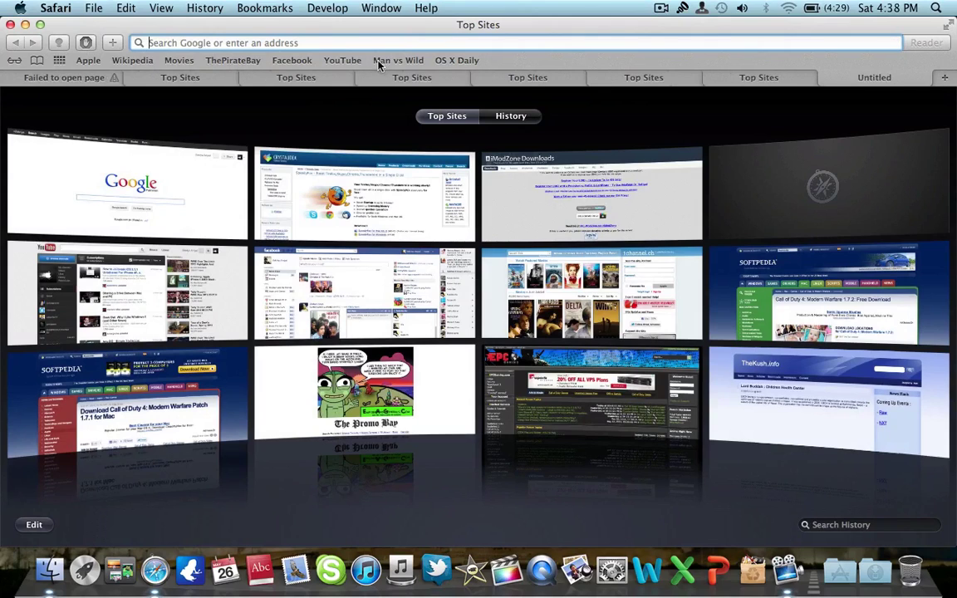
Close the surplus Safari tabs one after another, starting from the first, until a single Top Sites tab remains.
{"action": "left_click", "coordinate": [14, 77]}
{"action": "left_click", "coordinate": [14, 77]}
{"action": "left_click", "coordinate": [14, 77]}
{"action": "left_click", "coordinate": [14, 78]}
{"action": "left_click", "coordinate": [14, 77]}
{"action": "left_click", "coordinate": [14, 78]}
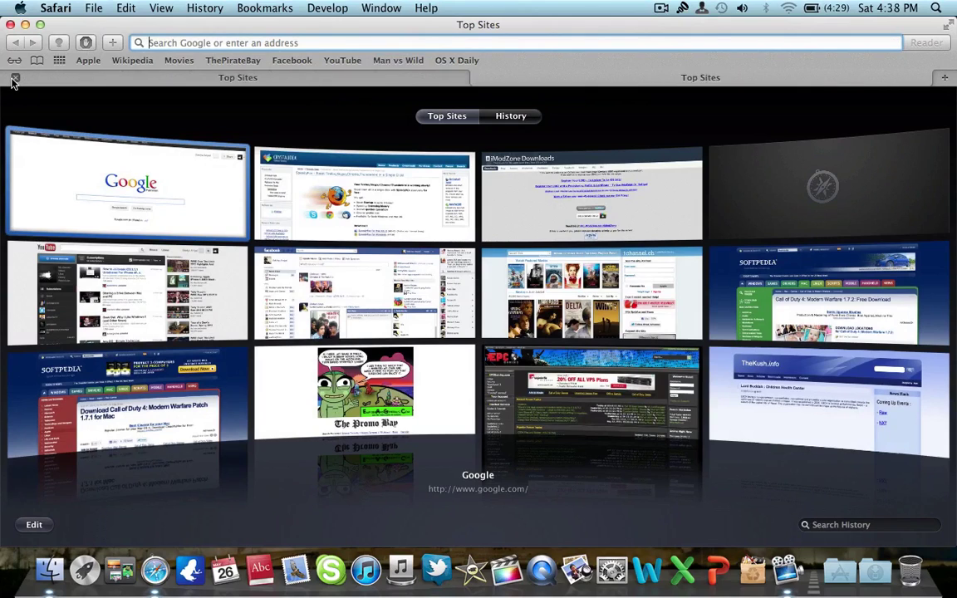
{"action": "left_click", "coordinate": [14, 77]}
Close the remaining Safari window and quit the browser.
{"action": "left_click", "coordinate": [10, 25]}
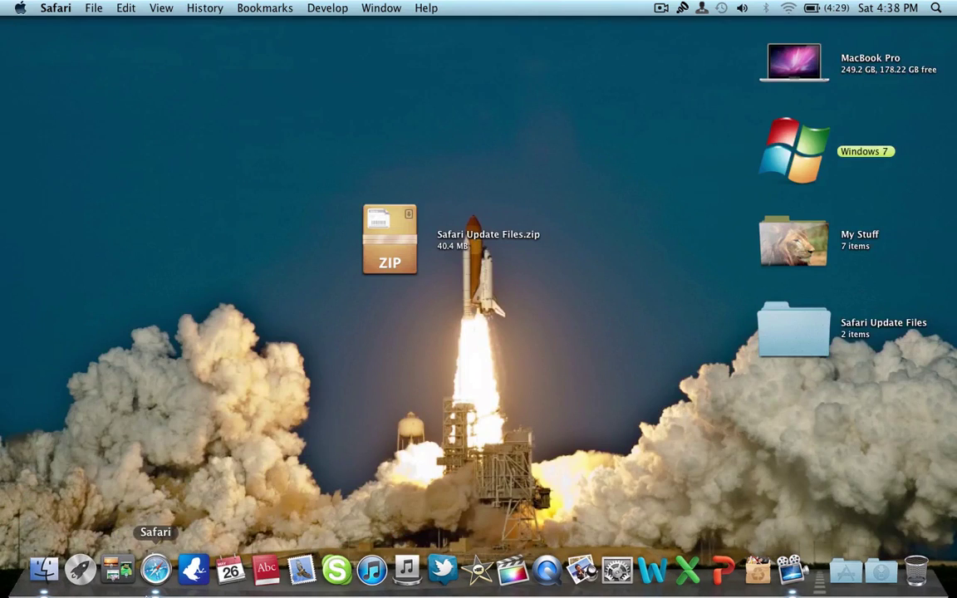
{"action": "right_click", "coordinate": [148, 590]}
{"action": "left_click", "coordinate": [187, 524]}
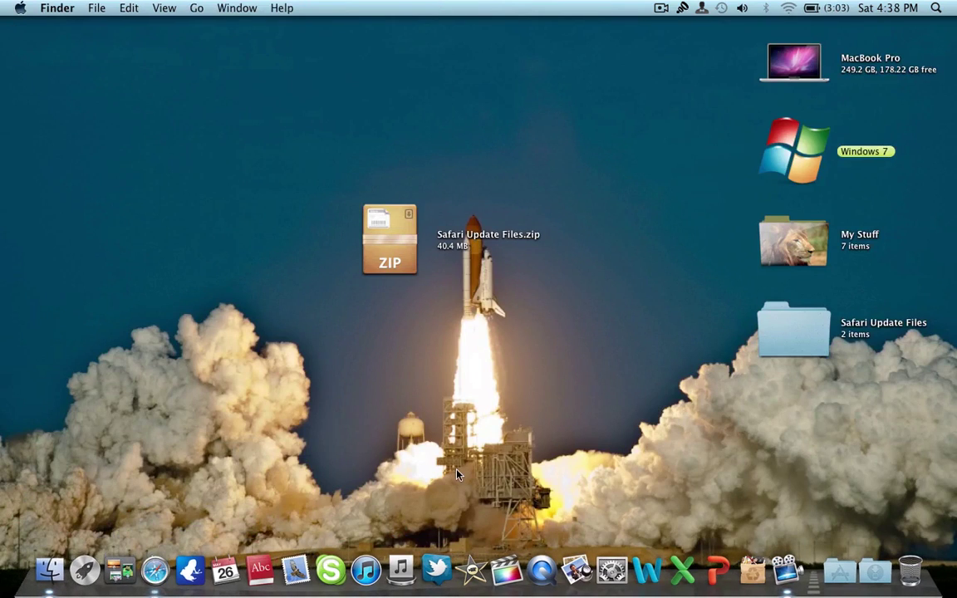
Look at SafariUninstaller.pkg in the Safari Update Files folder, then close the folder and deselect it.
{"action": "double_click", "coordinate": [781, 318]}
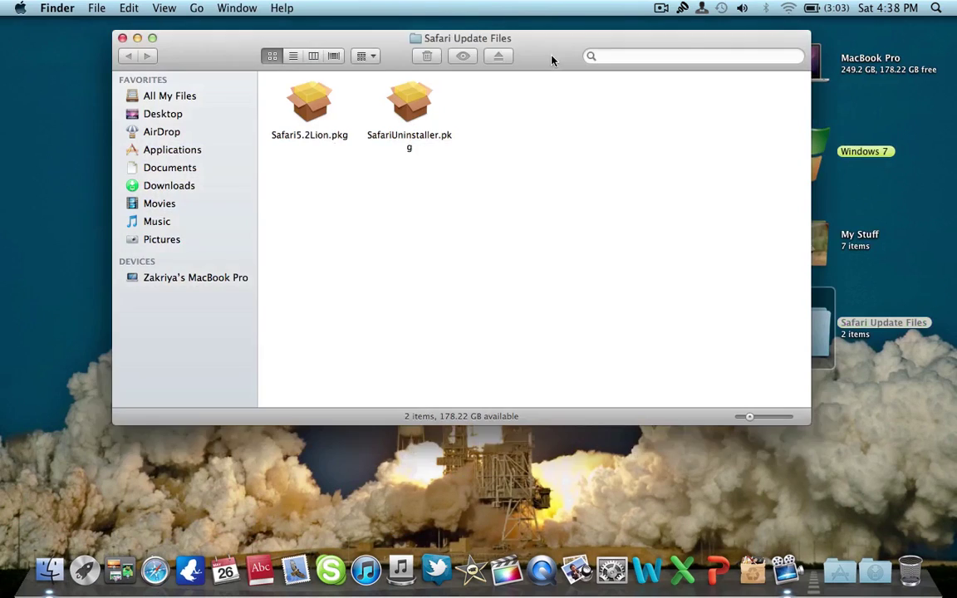
{"action": "left_click_drag", "start_coordinate": [550, 58], "coordinate": [535, 117]}
{"action": "left_click", "coordinate": [395, 173]}
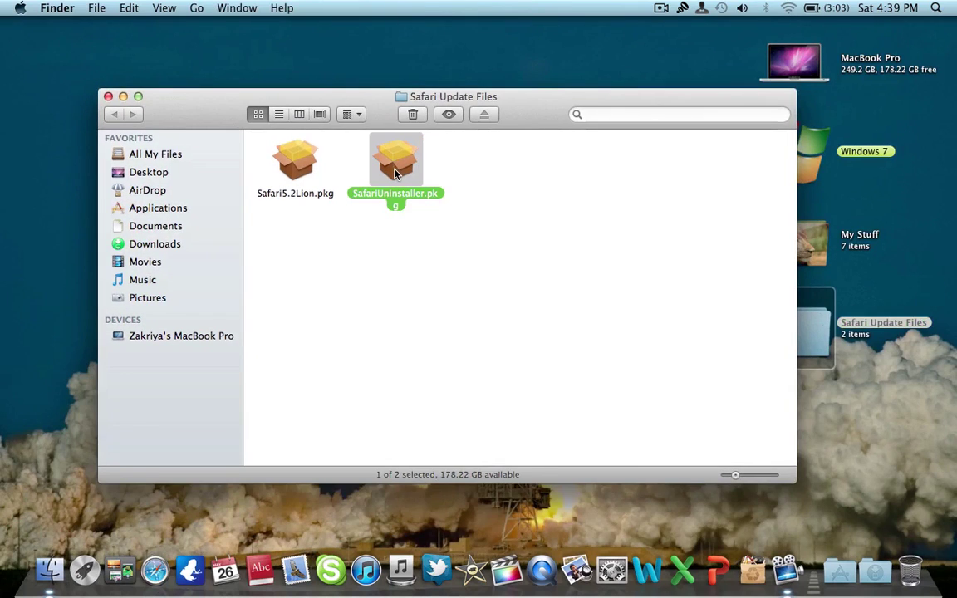
{"action": "left_click", "coordinate": [456, 384]}
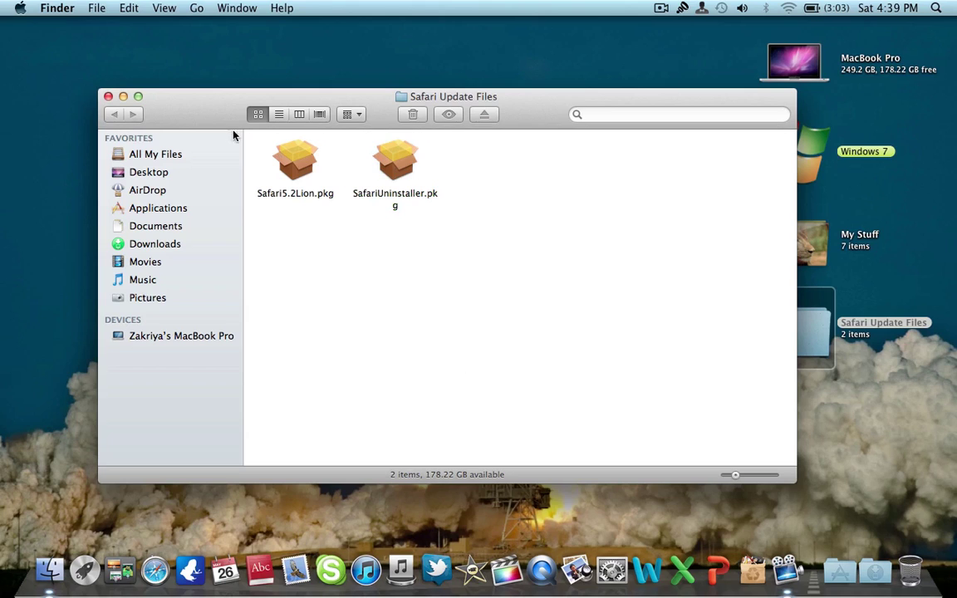
{"action": "left_click", "coordinate": [108, 96]}
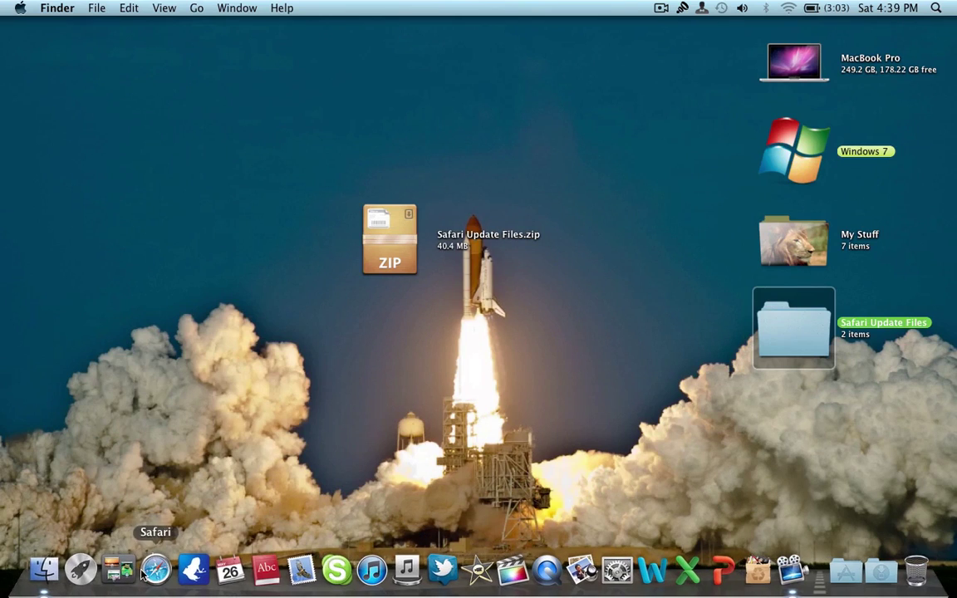
{"action": "left_click", "coordinate": [774, 395]}
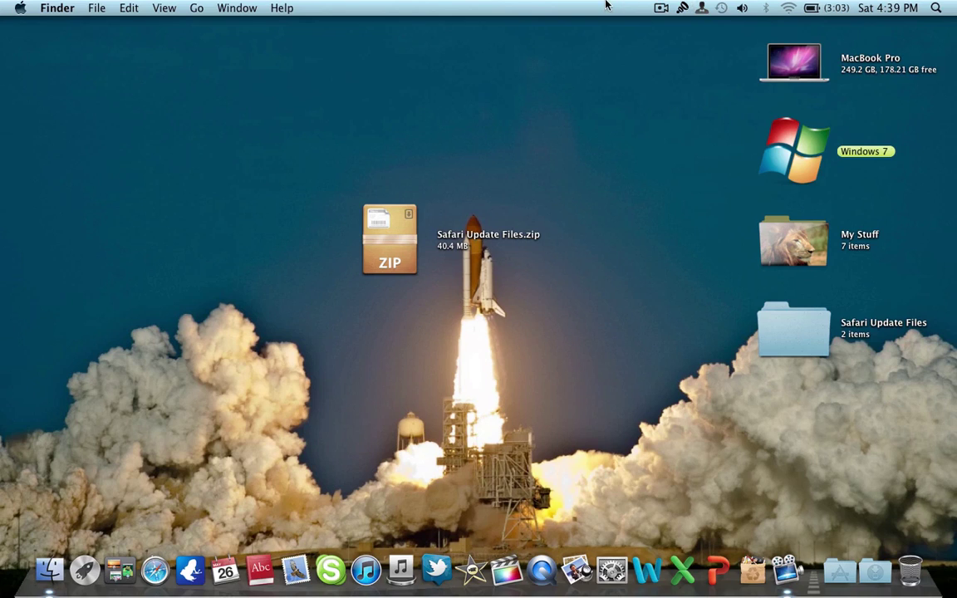
{"action": "left_click", "coordinate": [658, 8]}
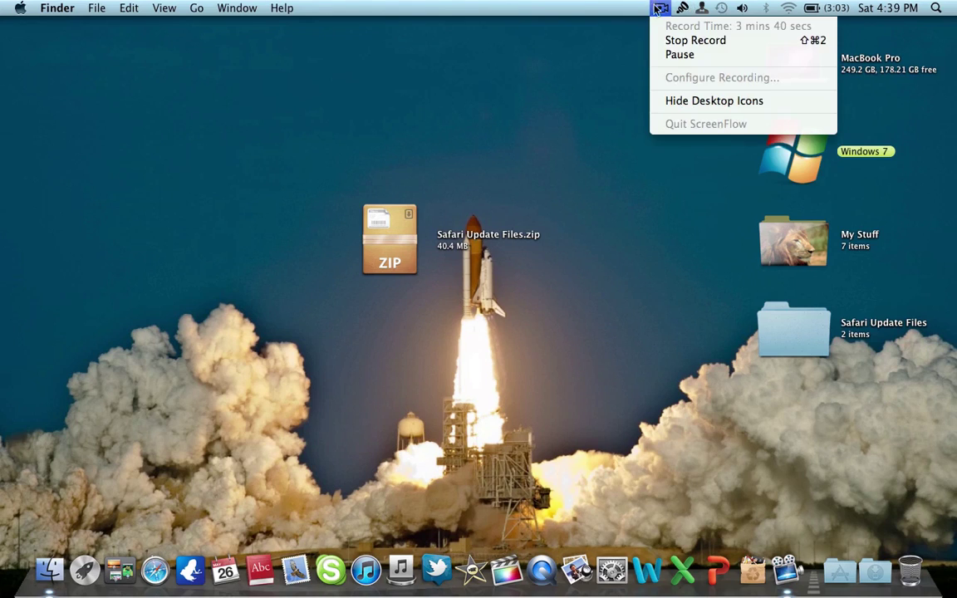